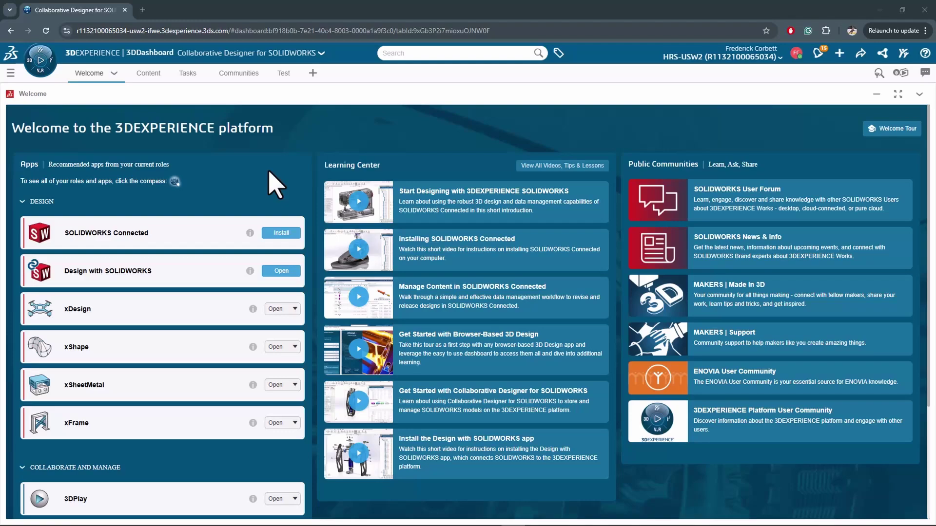
# Step: Launch Collaborative Tasks from My Favorite Apps and close the apps list to show the task board
pyautogui.click(40, 58)
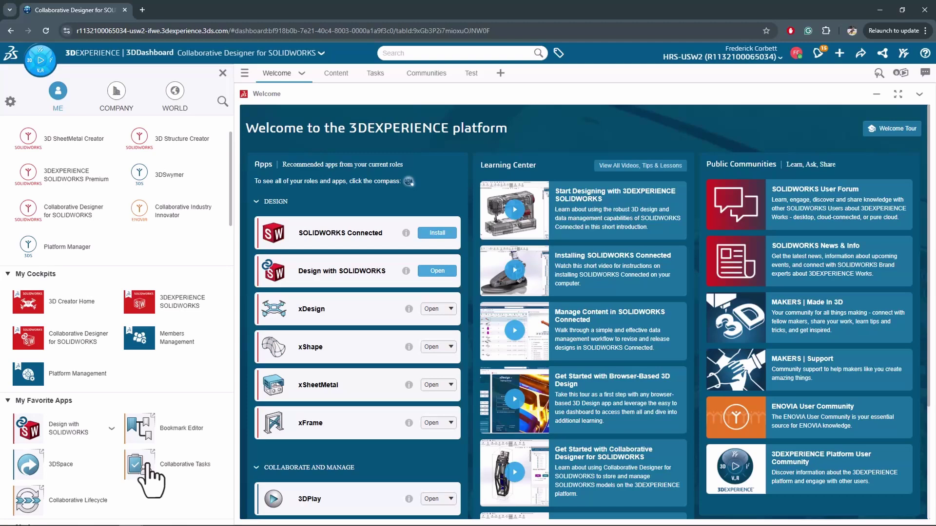
pyautogui.click(142, 464)
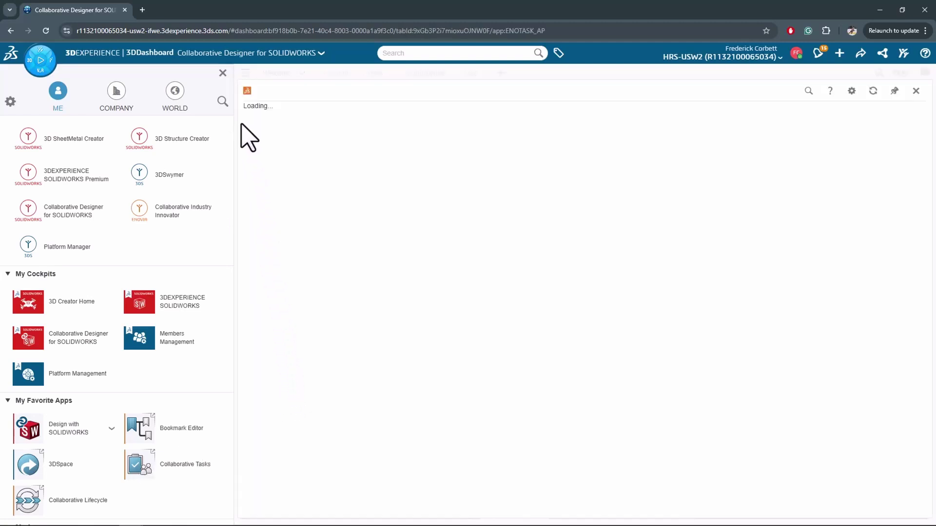
pyautogui.click(223, 72)
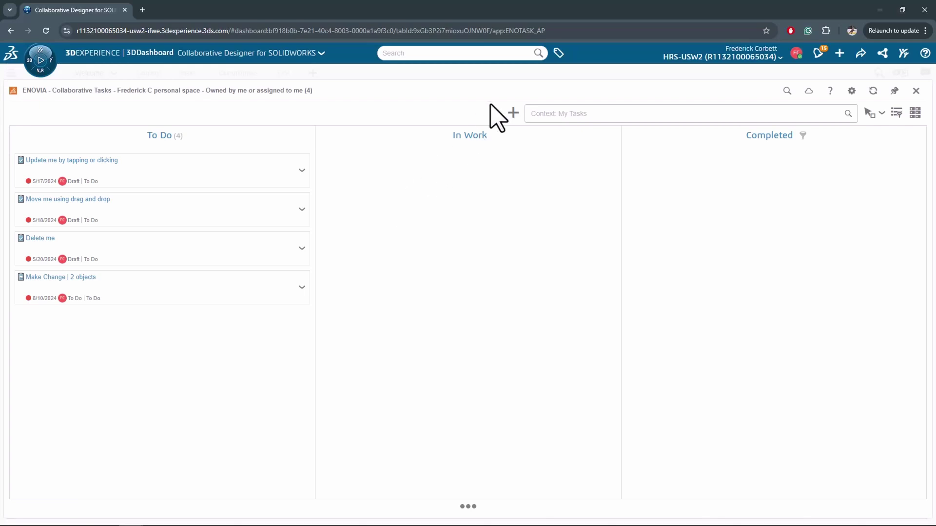
# Step: Create a new task titled 'Make Pedal Longer'
pyautogui.click(512, 116)
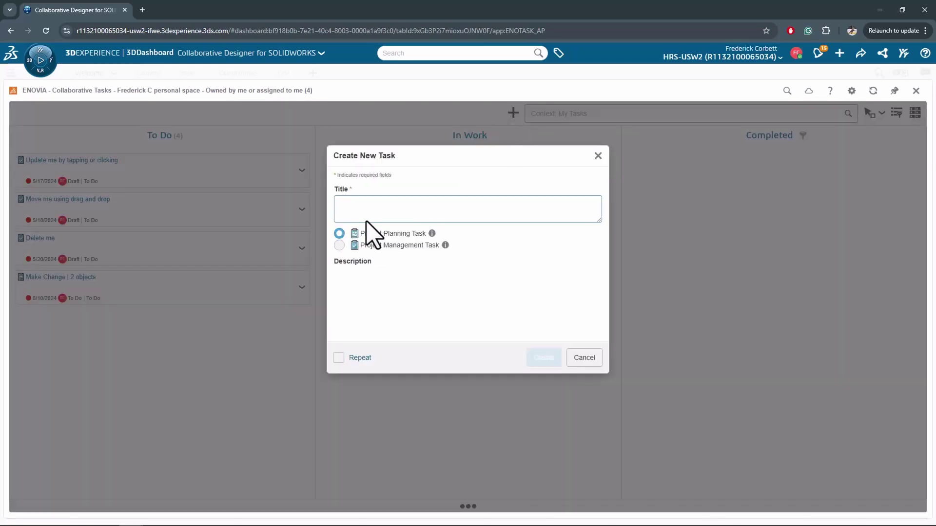
pyautogui.write('Make')
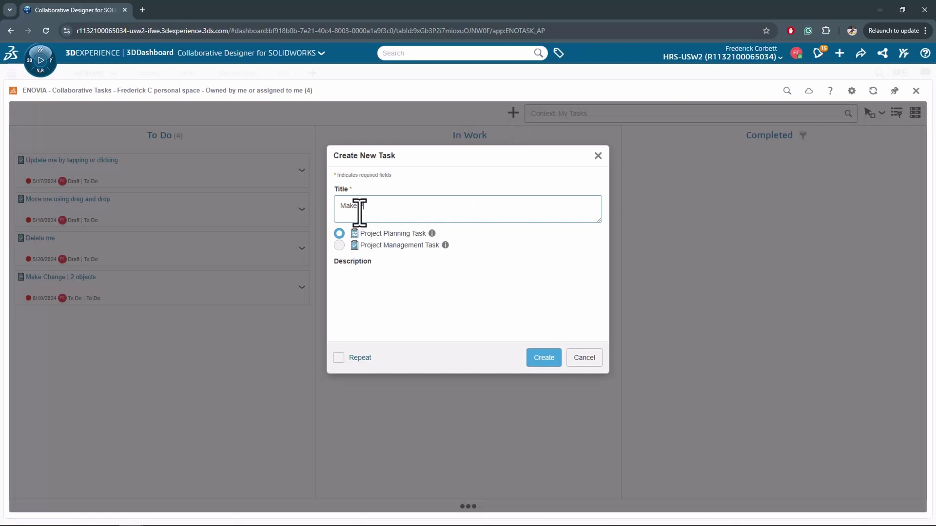
pyautogui.write(' Pedal Longer')
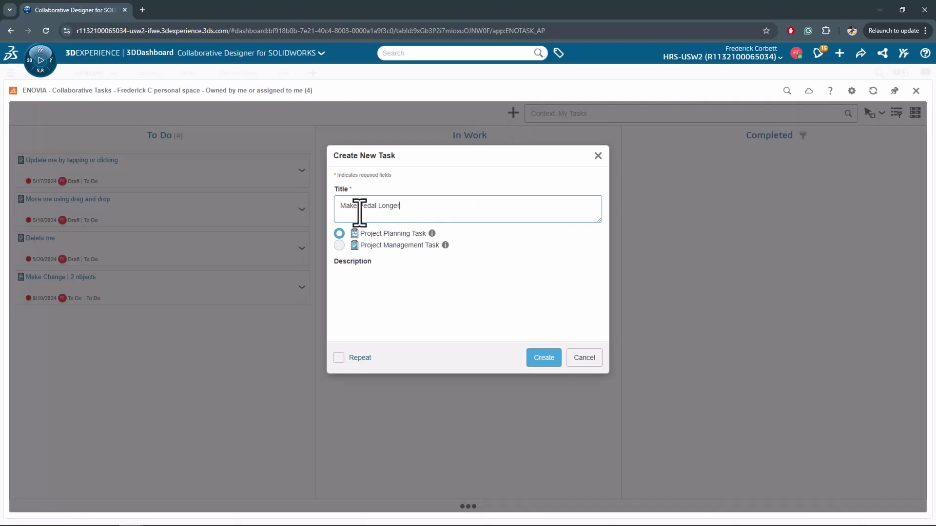
pyautogui.click(382, 293)
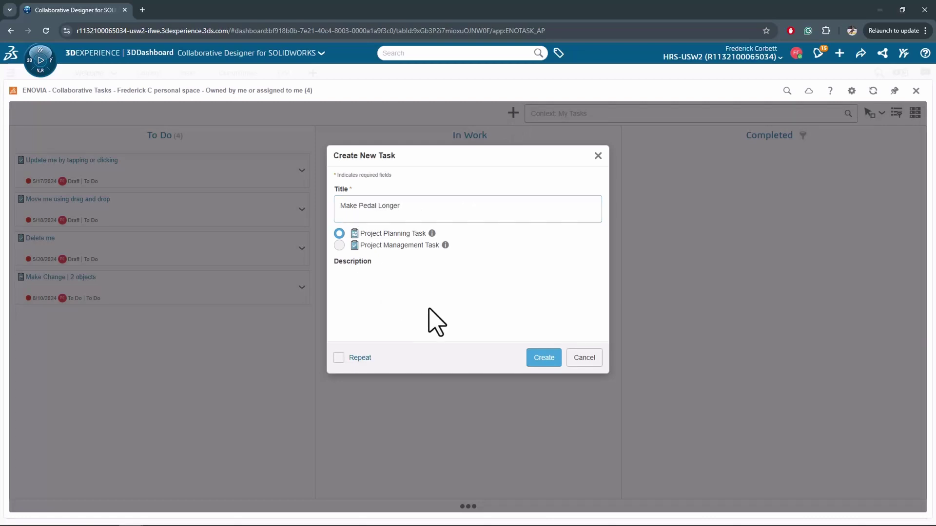
pyautogui.click(537, 359)
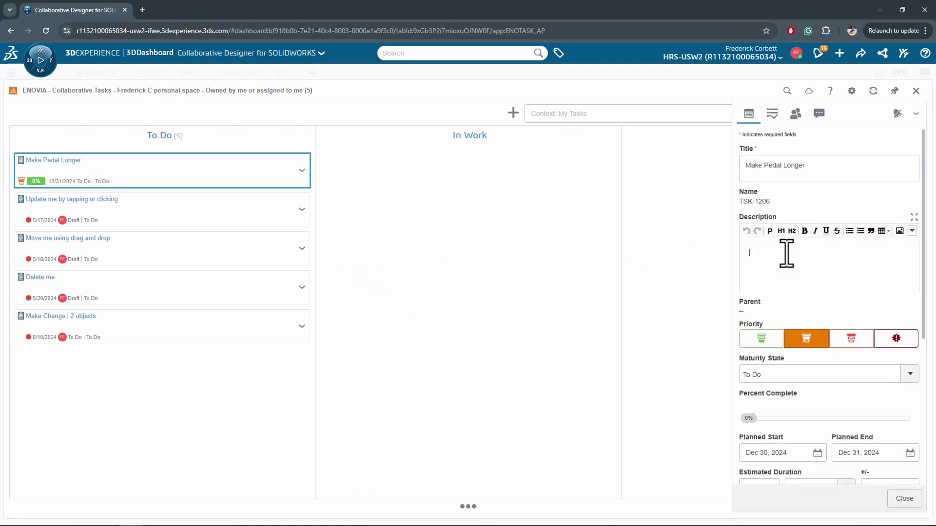
# Step: Give the task the description 'Only need to change one, both will update'
pyautogui.write('Only ne')
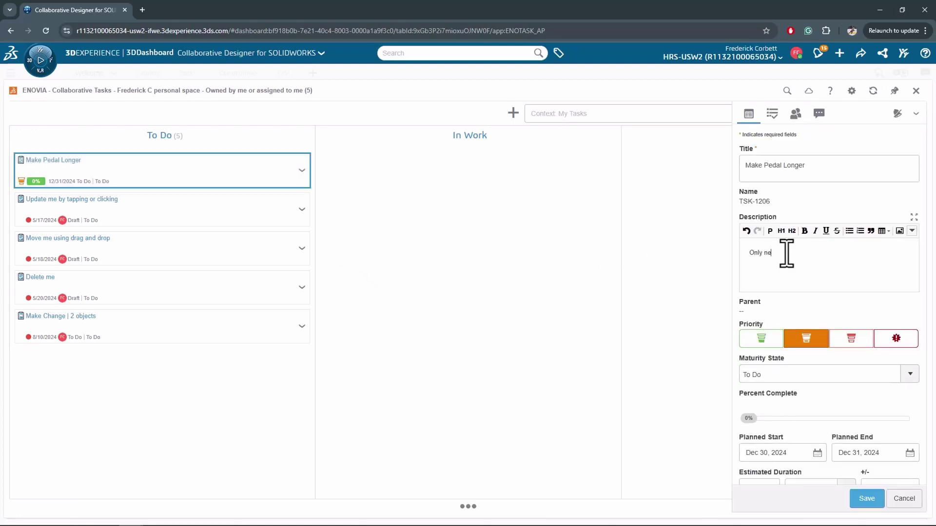
pyautogui.write('ed to cha')
pyautogui.press('BackSpace')
pyautogui.press('BackSpace')
pyautogui.write('change one, both will update')
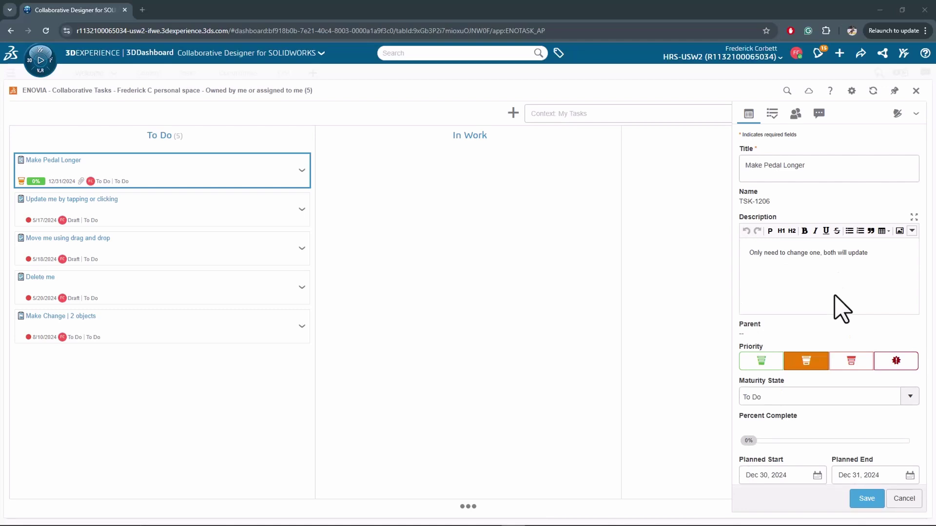
pyautogui.scroll(-1, 842, 365)
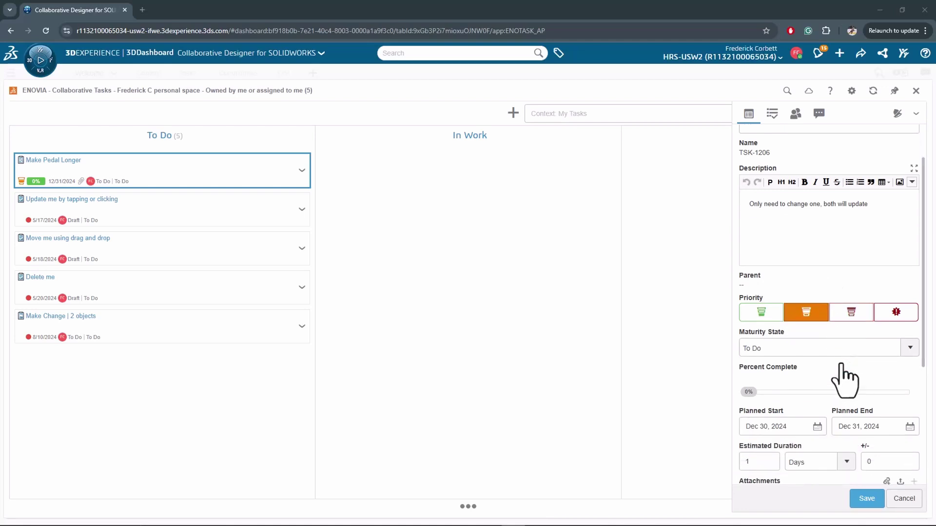
pyautogui.scroll(-1, 846, 380)
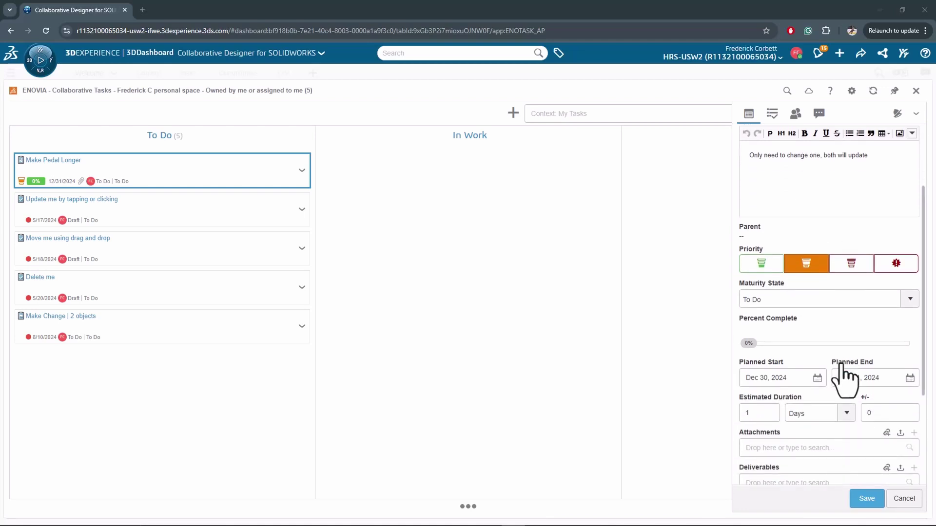
pyautogui.click(909, 299)
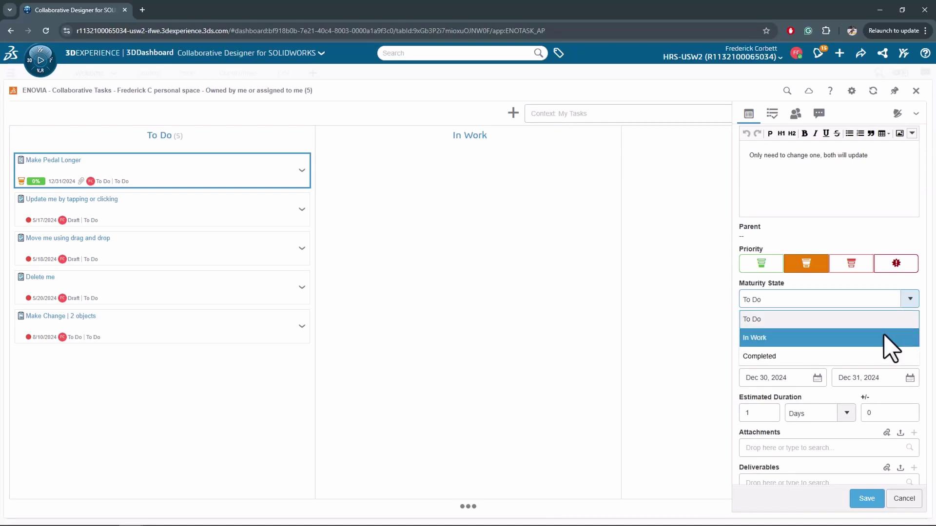
pyautogui.click(893, 319)
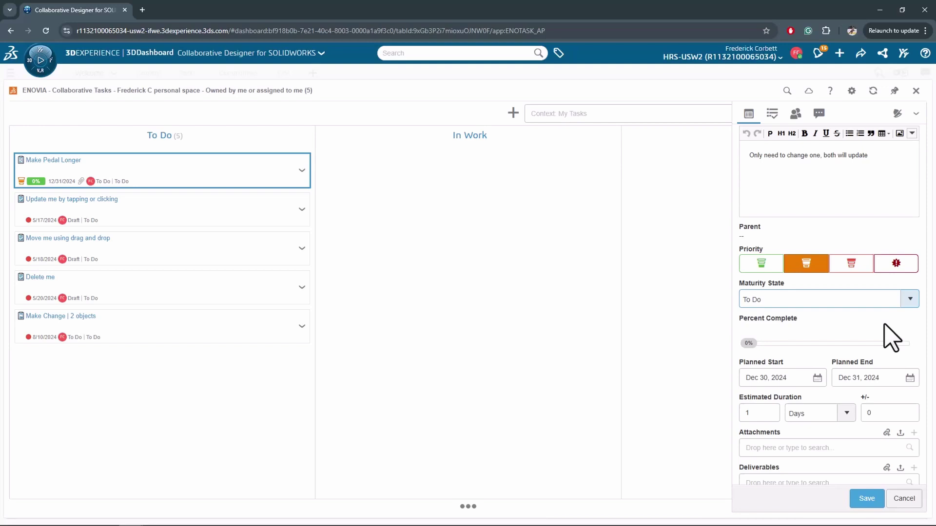
pyautogui.scroll(-1, 893, 337)
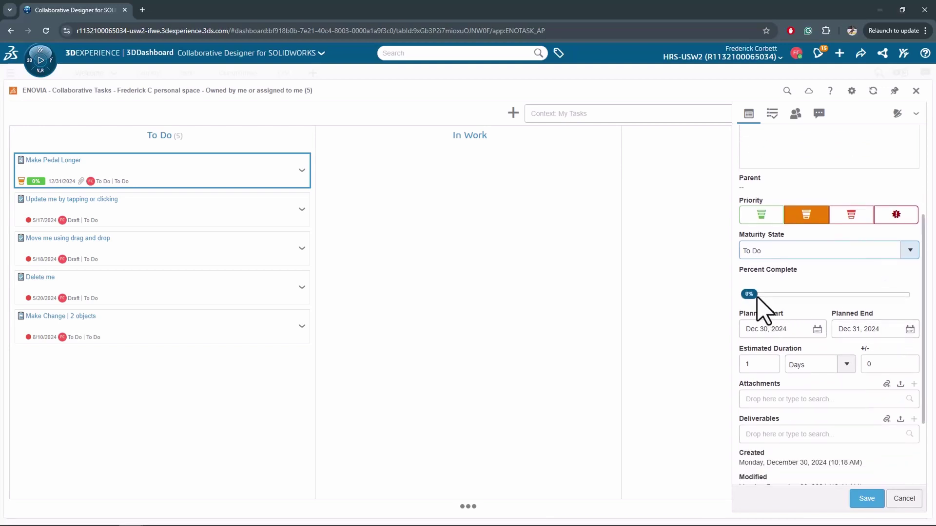
pyautogui.scroll(-1, 819, 312)
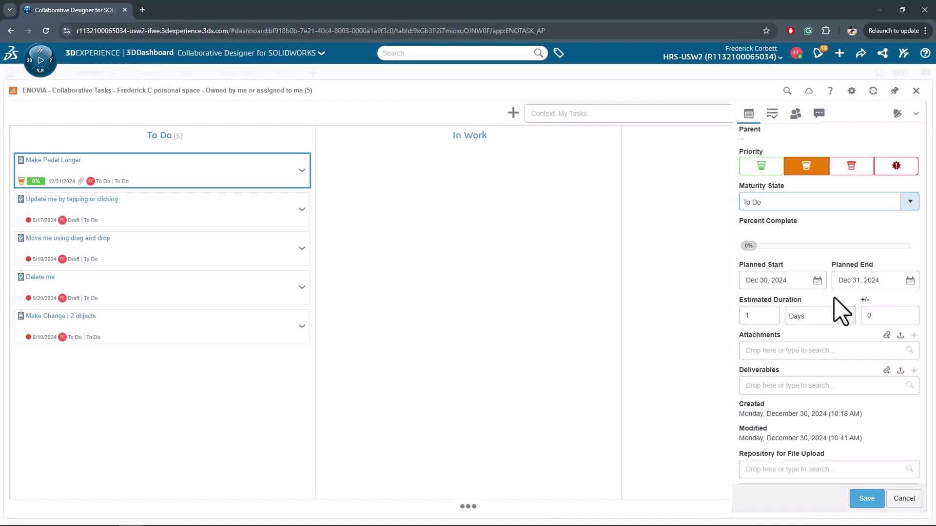
# Step: Search attachments for 'bike', attach Bike- NEW, and expand the User Tags section
pyautogui.click(857, 376)
pyautogui.write('bike')
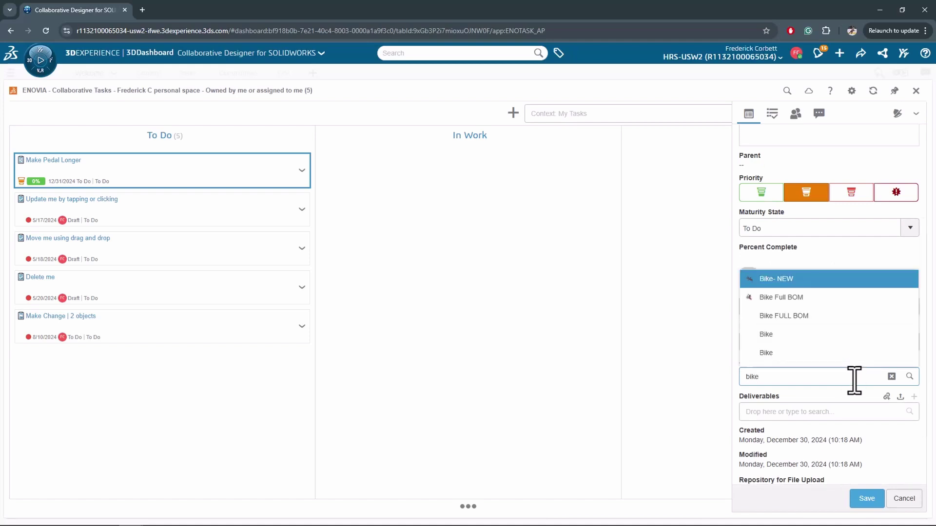
pyautogui.click(807, 278)
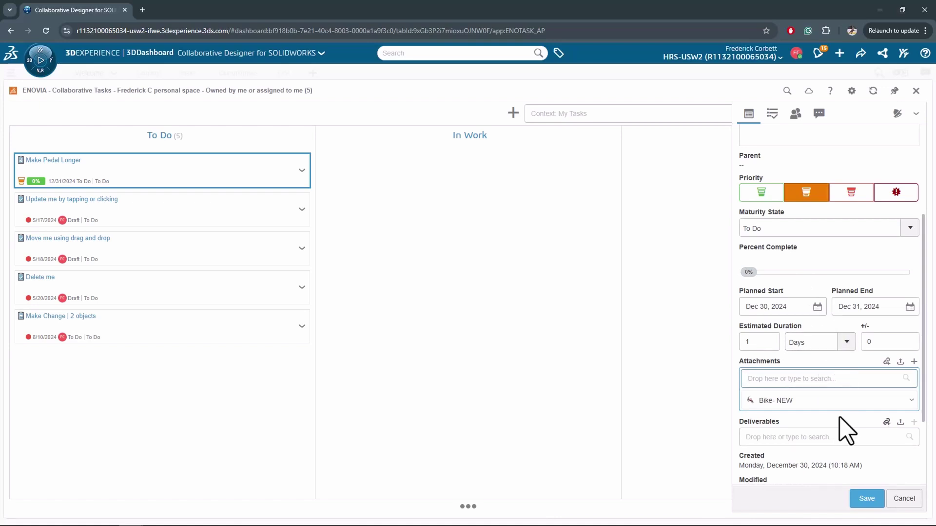
pyautogui.scroll(-2, 846, 419)
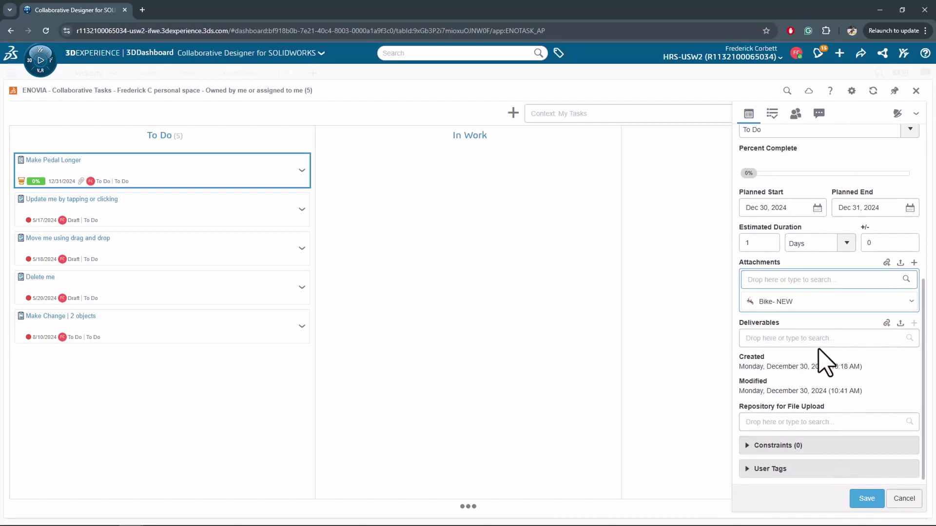
pyautogui.click(800, 470)
pyautogui.click(783, 449)
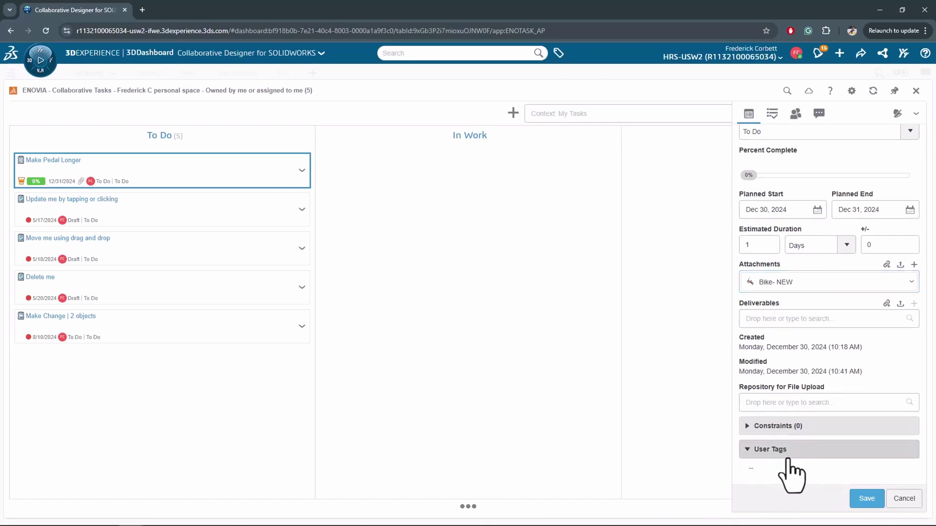
# Step: Open the task's checklist, add a blank item, then discard it
pyautogui.click(772, 120)
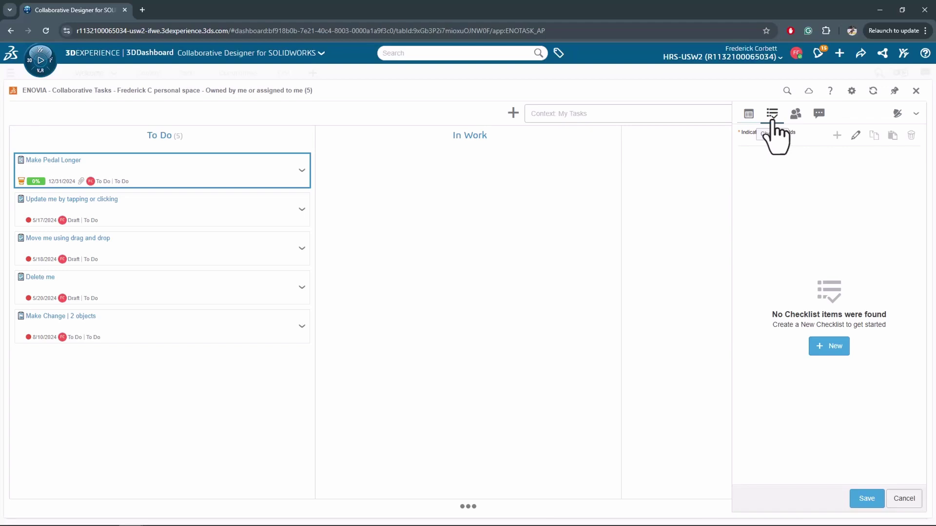
pyautogui.click(837, 341)
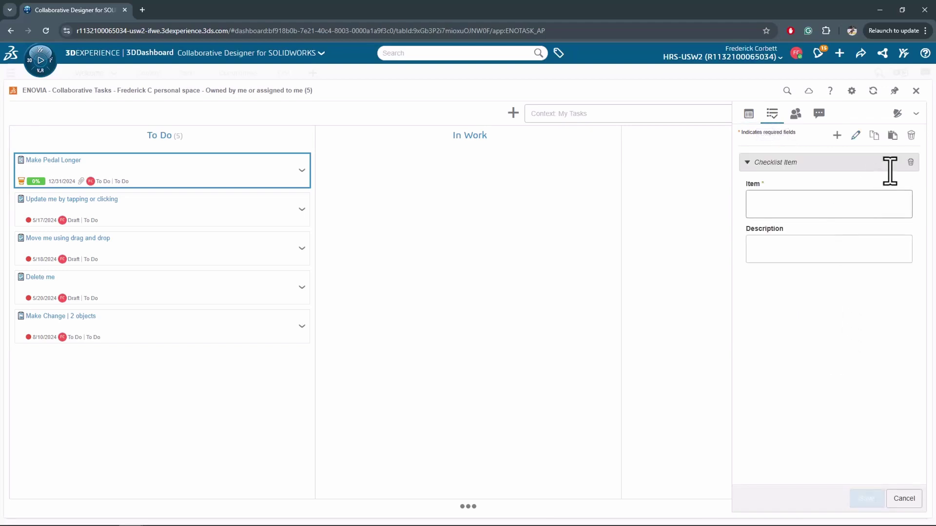
pyautogui.click(911, 135)
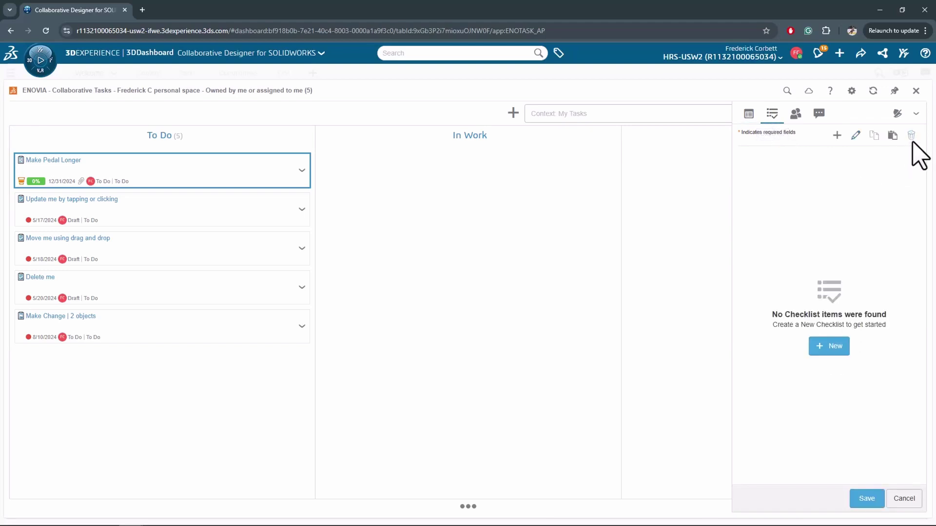
# Step: Assign the task to a person found by searching their name
pyautogui.click(795, 117)
pyautogui.click(803, 152)
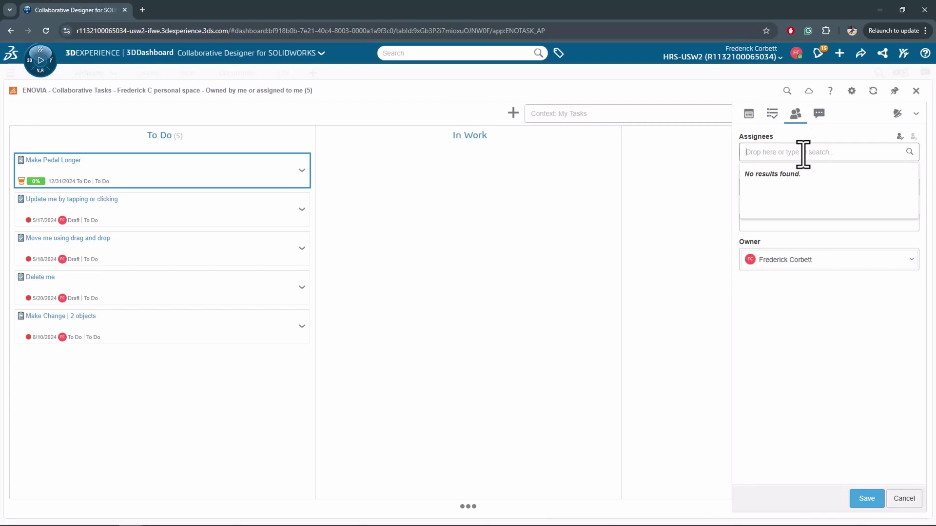
pyautogui.write('fred')
pyautogui.click(800, 174)
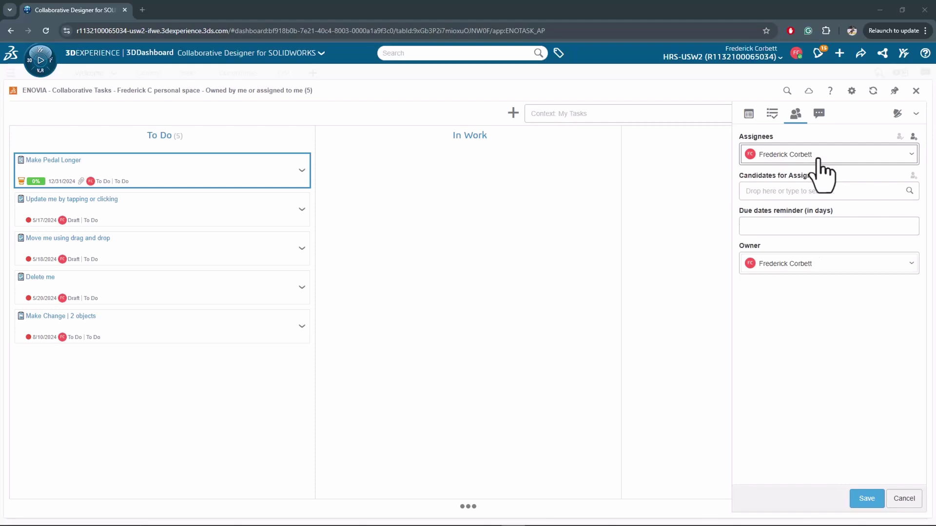
# Step: Cancel the comment editor without posting and close the task details panel
pyautogui.click(821, 122)
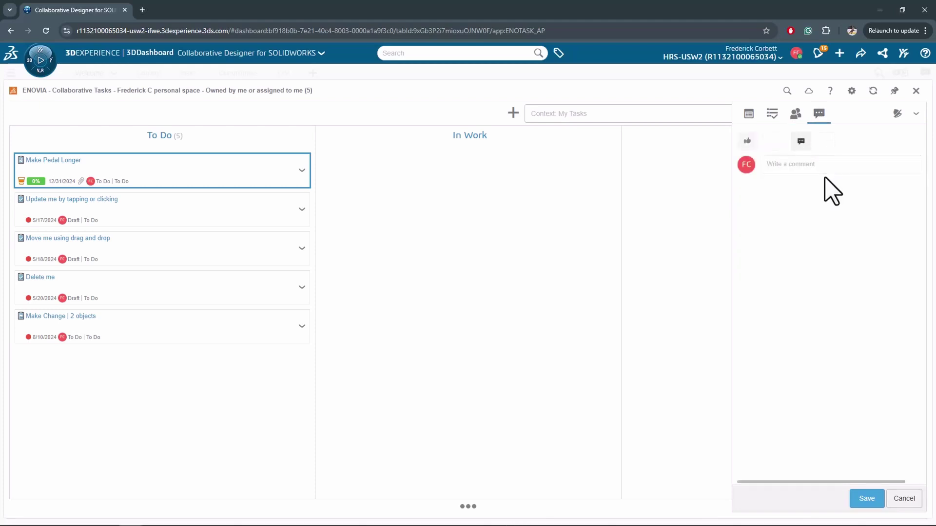
pyautogui.click(902, 500)
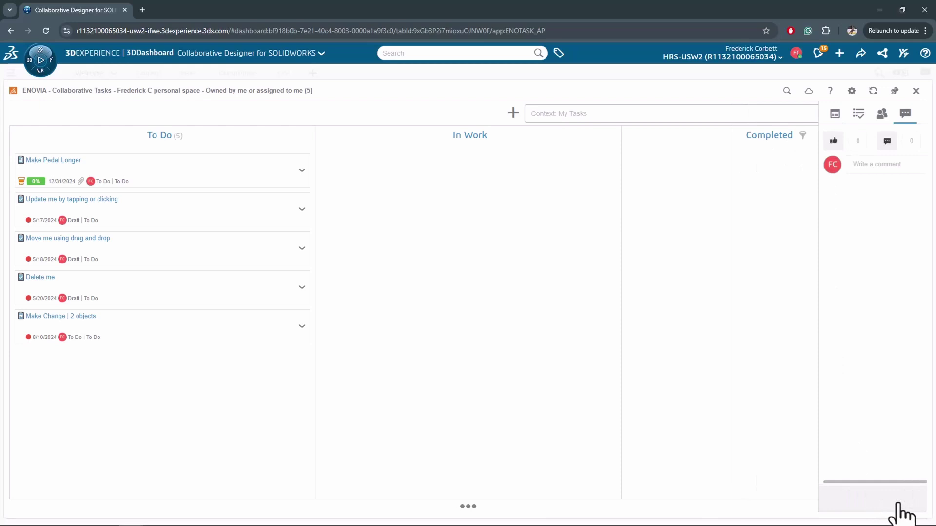
pyautogui.click(198, 180)
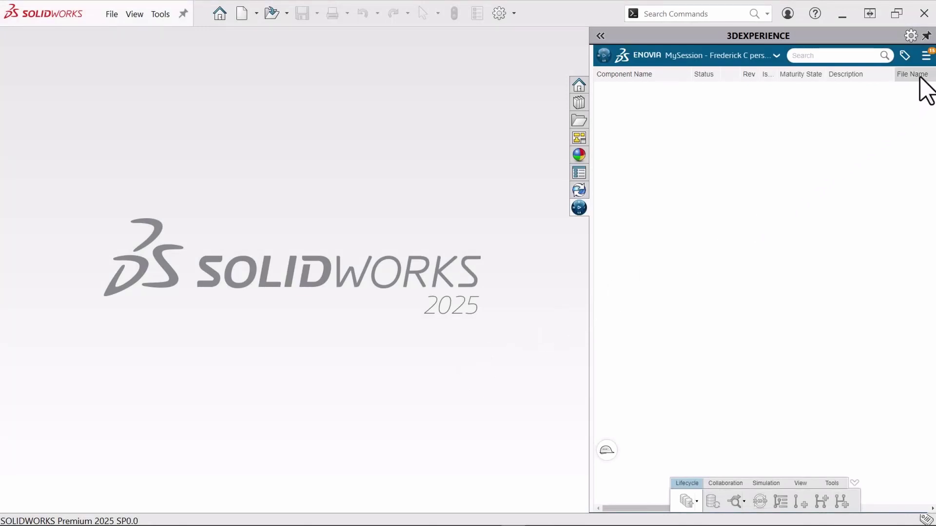
# Step: Open Notifications from the 3DEXPERIENCE panel menu and scroll through the 83 unread notifications
pyautogui.click(924, 56)
pyautogui.click(916, 76)
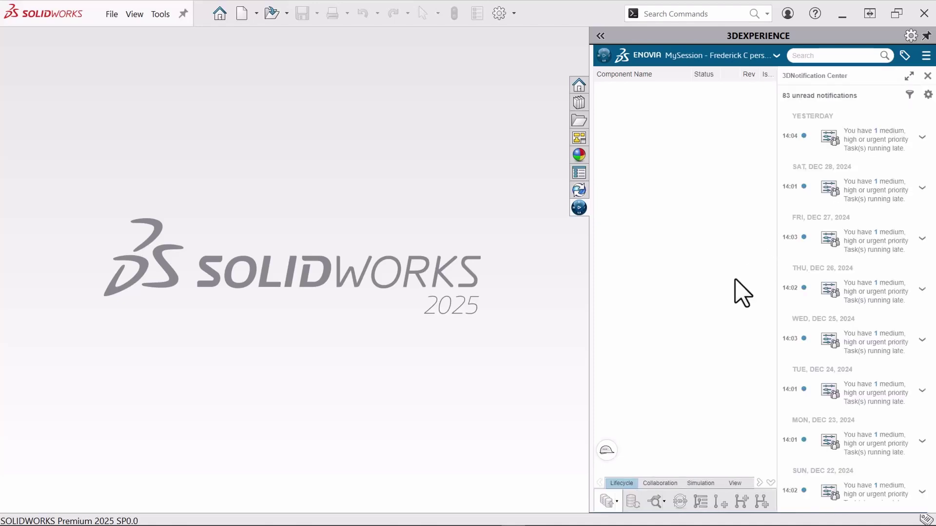
pyautogui.scroll(-10, 878, 221)
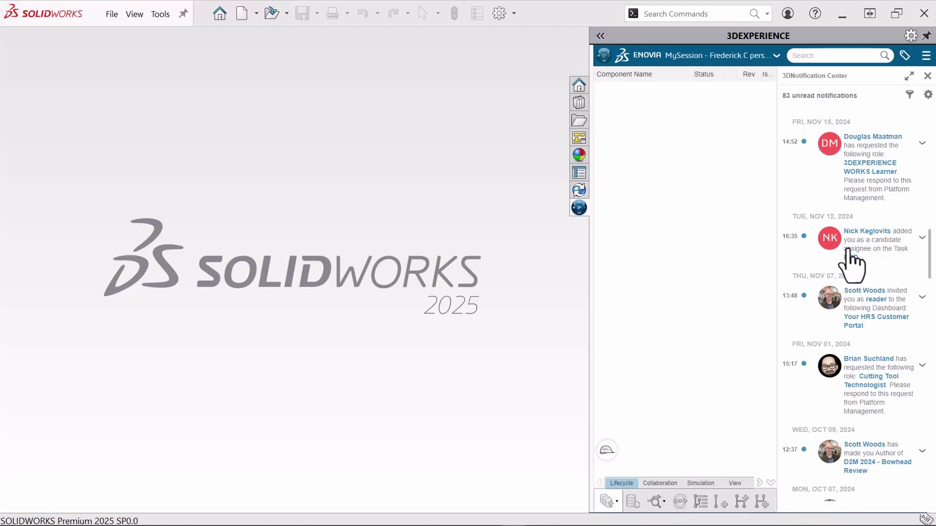
pyautogui.scroll(-3, 867, 268)
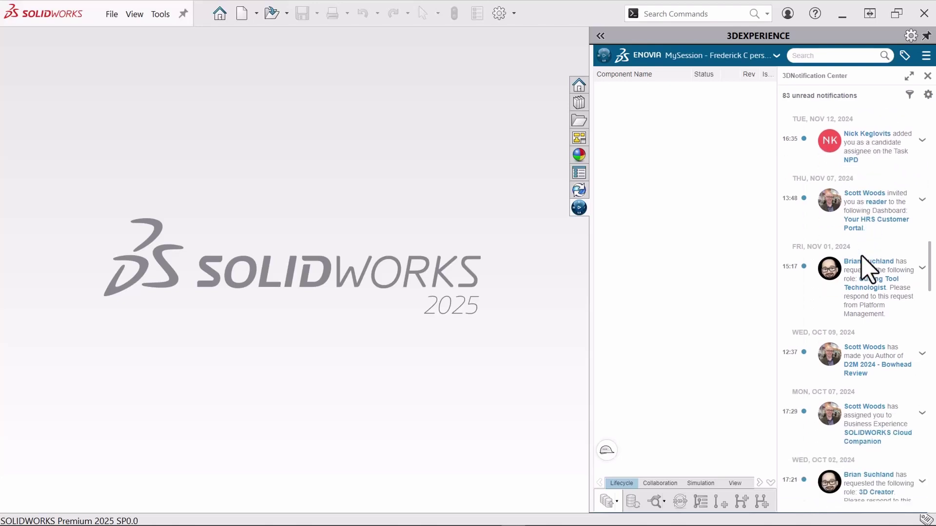
pyautogui.scroll(5, 868, 268)
pyautogui.scroll(10, 867, 268)
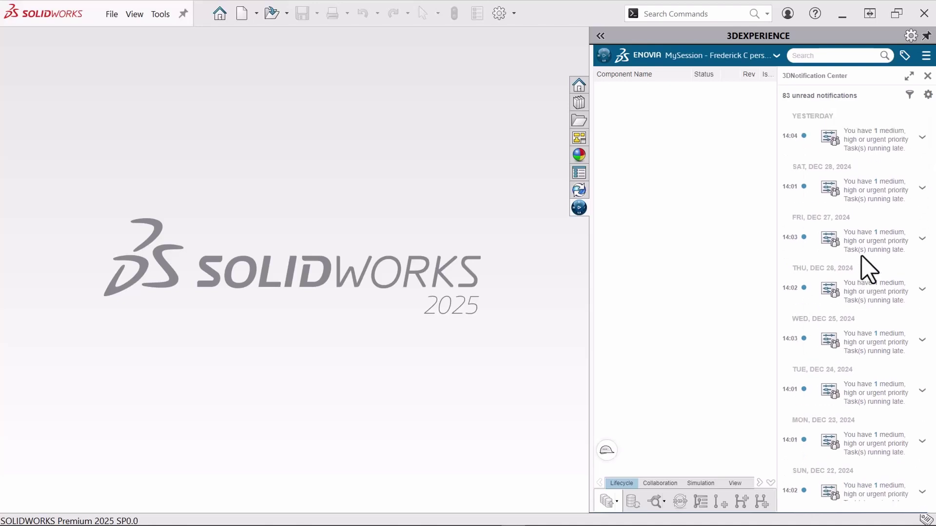
# Step: Close notifications, launch Collaborative Tasks from the compass, and widen the panel to show the board
pyautogui.click(894, 194)
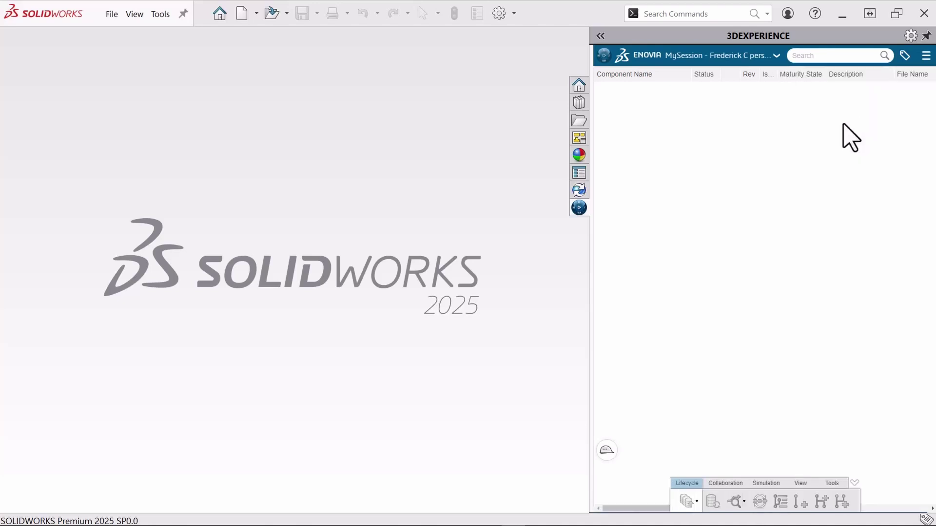
pyautogui.click(603, 56)
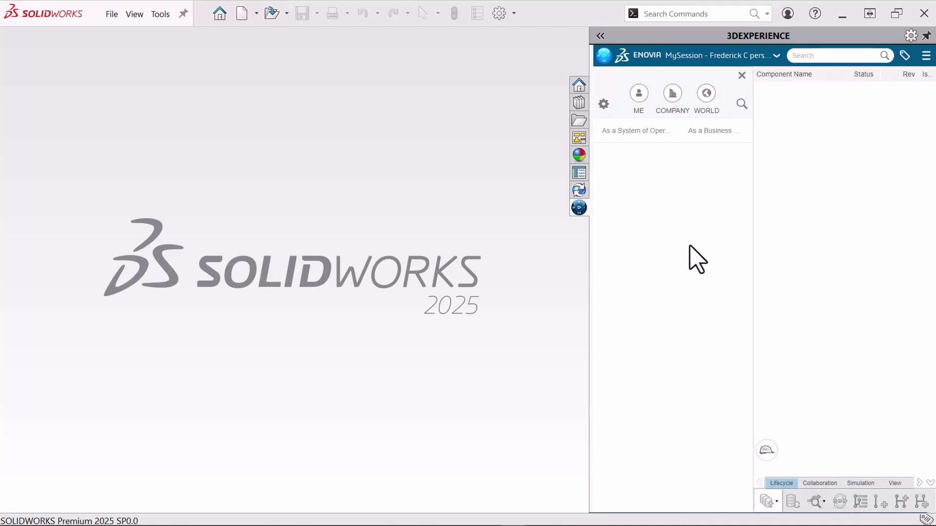
pyautogui.scroll(-10, 701, 314)
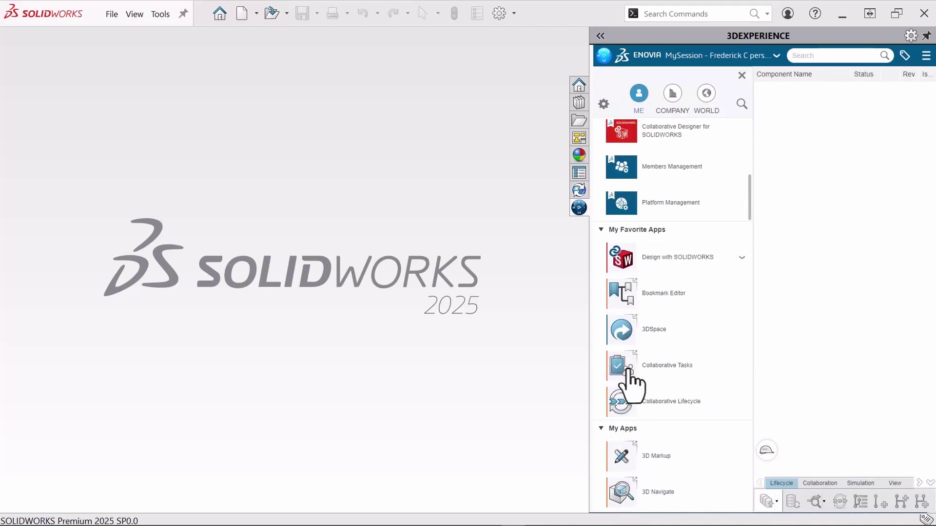
pyautogui.click(629, 371)
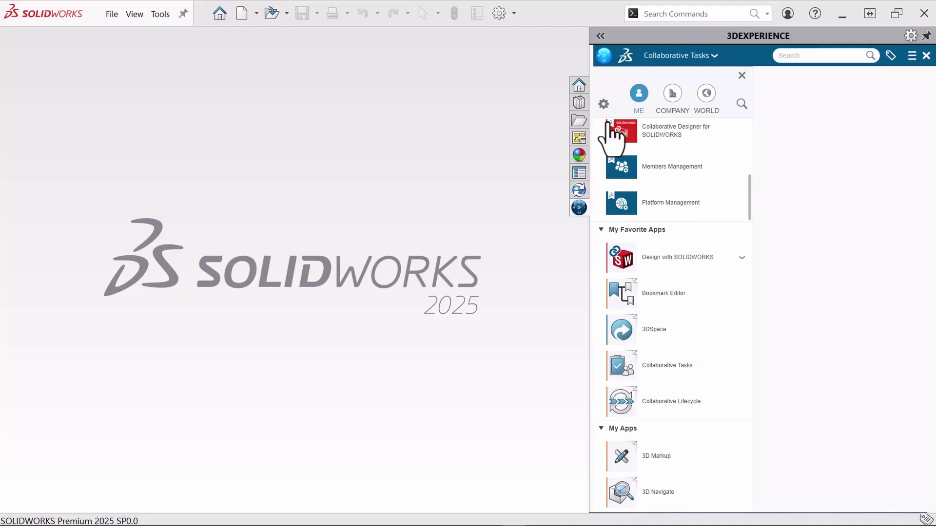
pyautogui.click(601, 36)
pyautogui.click(438, 77)
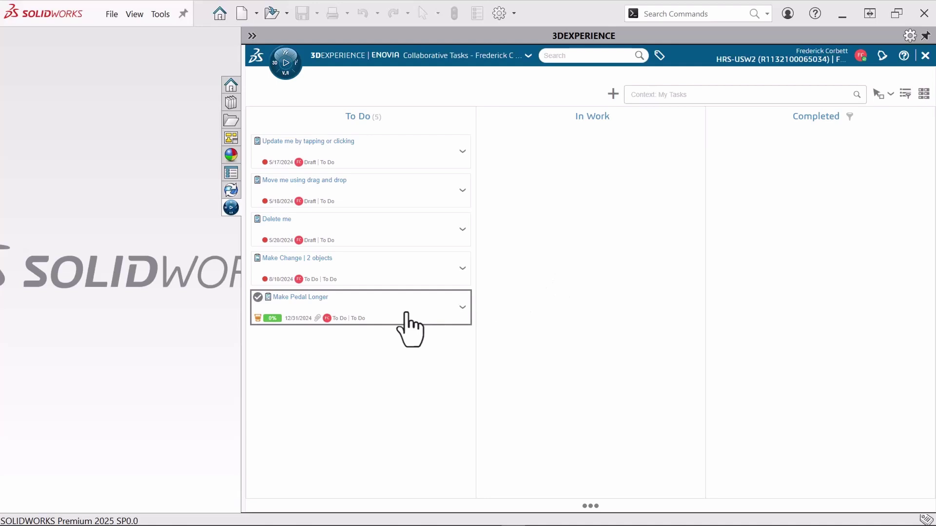
# Step: Drag the Make Pedal Longer card from To Do into In Work, now at 10%
pyautogui.moveTo(409, 327); pyautogui.dragTo(604, 178)
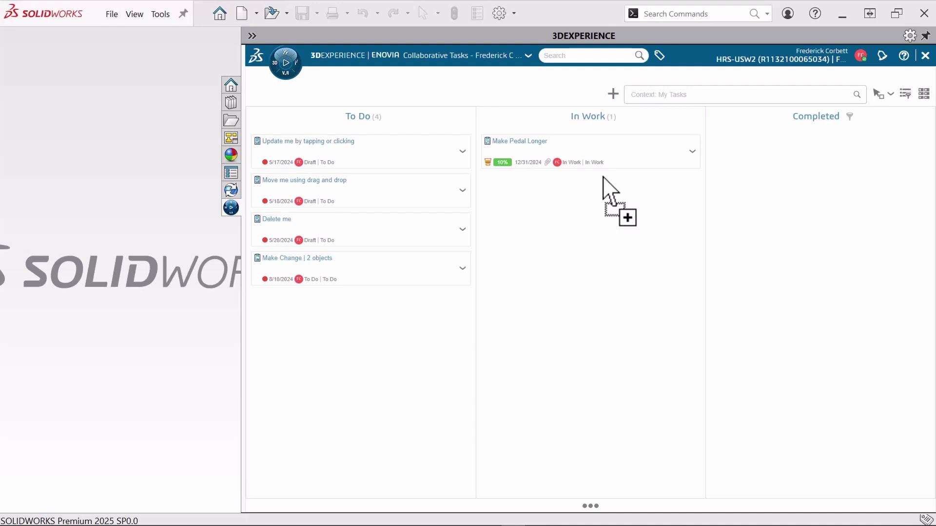
# Step: Open Make Pedal Longer's properties and drag its Bike- NEW attachment into SOLIDWORKS
pyautogui.click(603, 151)
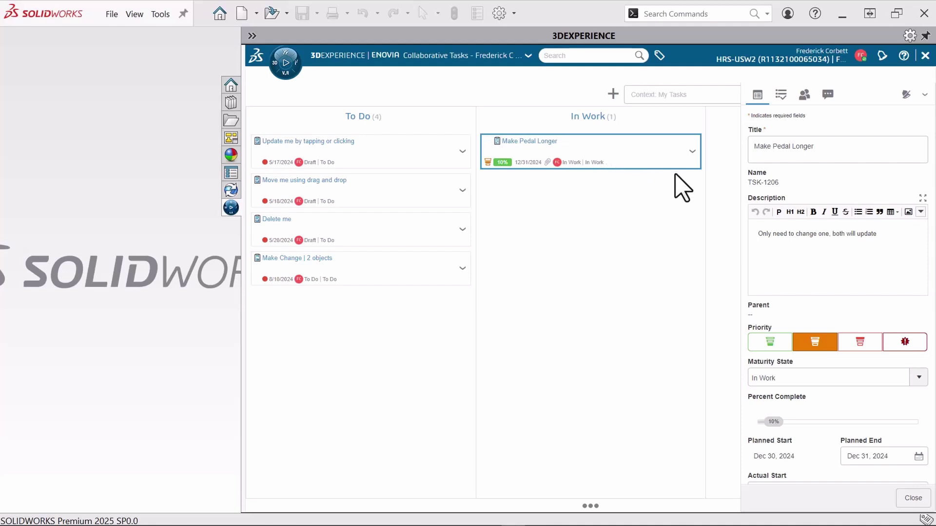
pyautogui.scroll(-5, 843, 283)
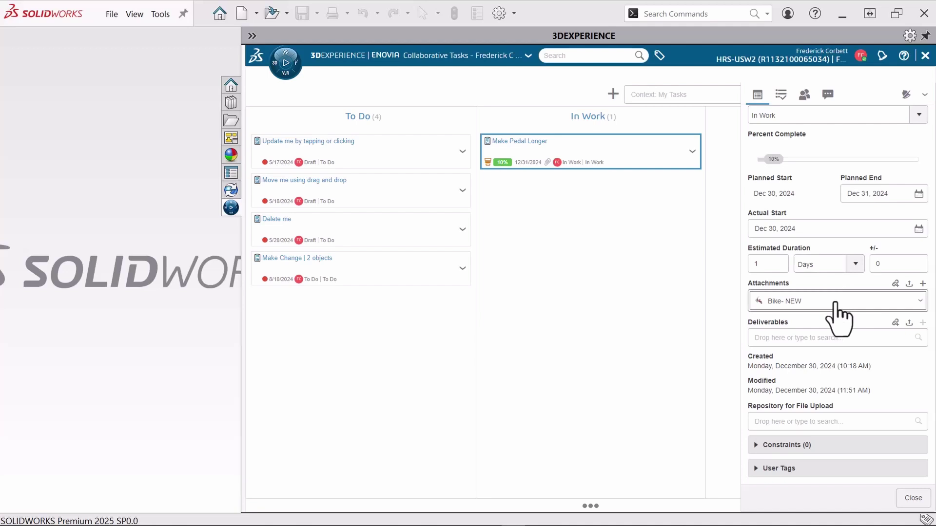
pyautogui.moveTo(838, 314); pyautogui.dragTo(195, 333)
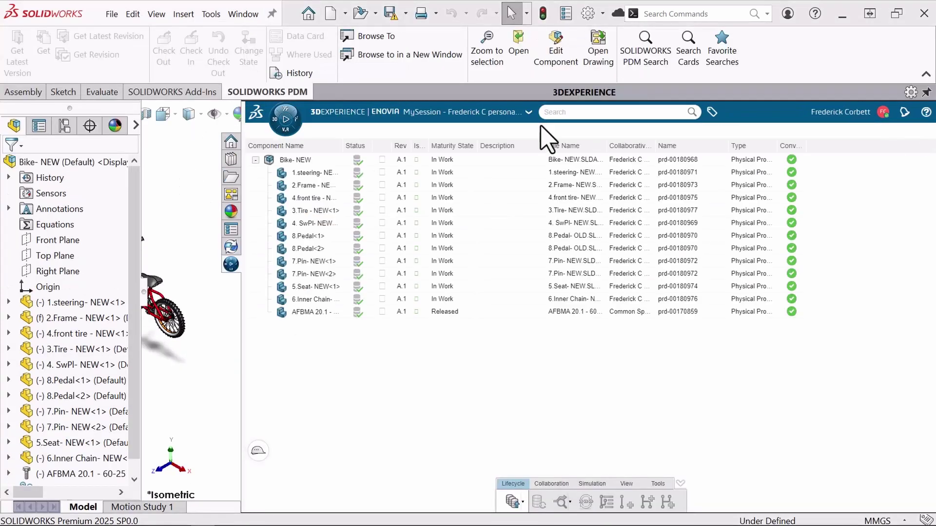
# Step: Narrow the pane, edit 8.Pedal<1> in place, and save Bike- NEW to 3DEXPERIENCE
pyautogui.moveTo(243, 328); pyautogui.dragTo(343, 170)
pyautogui.moveTo(343, 317); pyautogui.dragTo(741, 346)
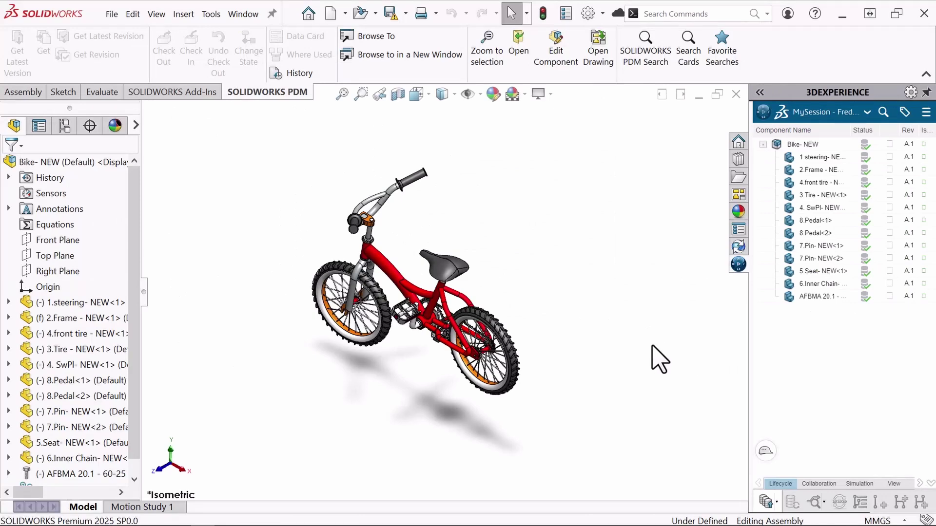
pyautogui.rightClick(819, 221)
pyautogui.click(851, 286)
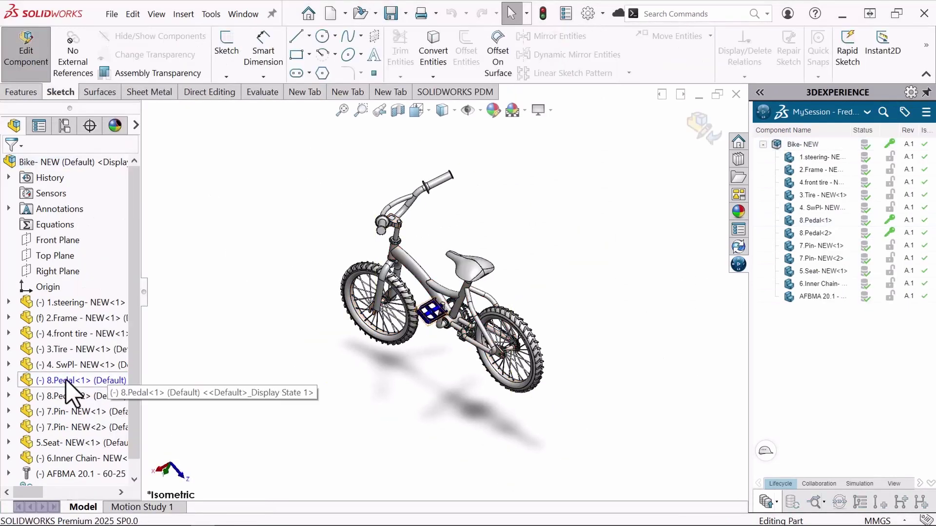
pyautogui.click(700, 143)
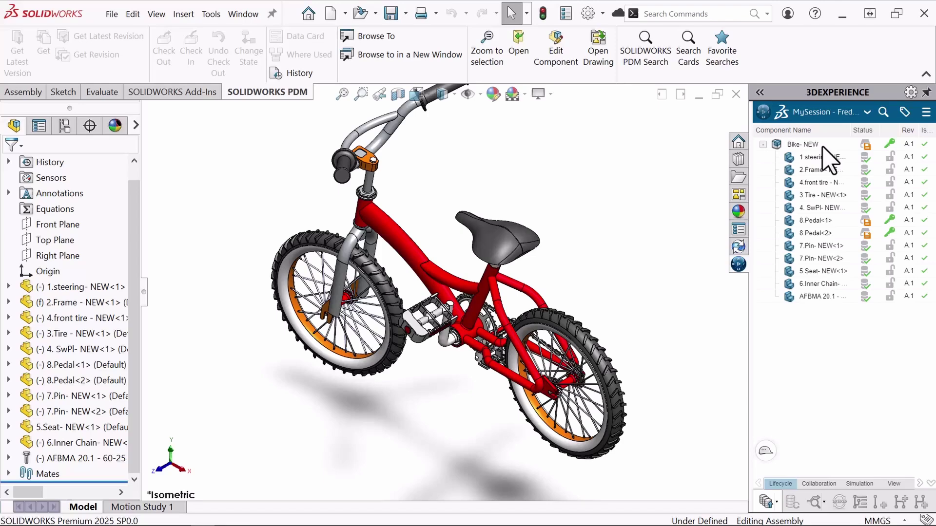
pyautogui.hotkey('ctrl', 's')
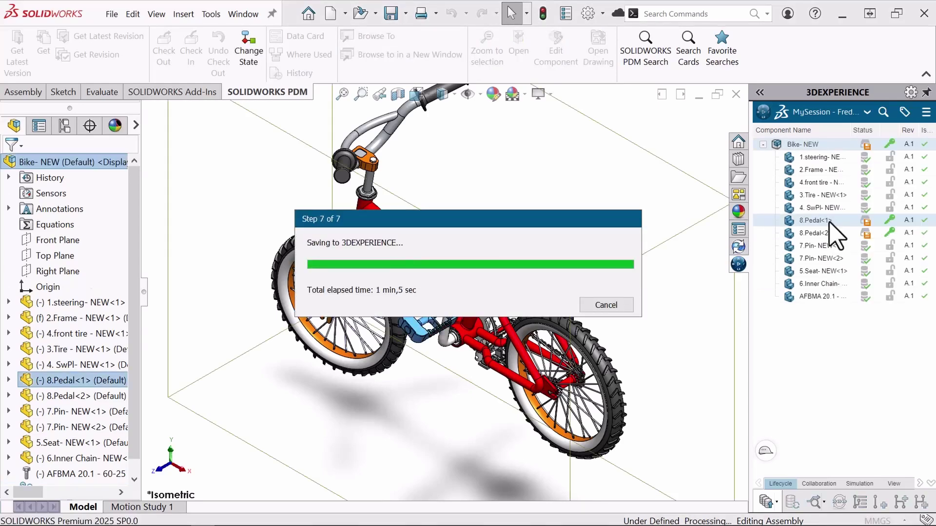
pyautogui.rightClick(832, 229)
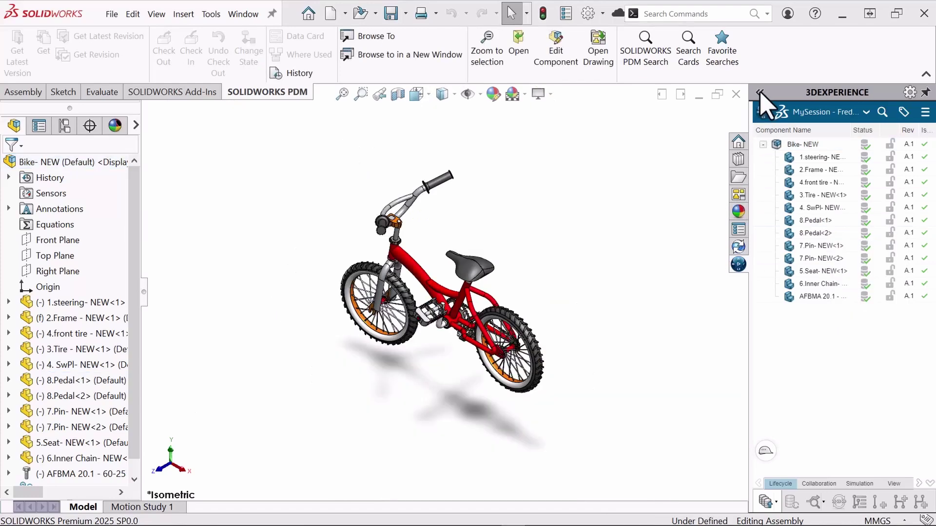
# Step: Expand the pane, relaunch Collaborative Tasks from the compass, and dismiss the 'not a Task' warning
pyautogui.click(760, 92)
pyautogui.click(387, 121)
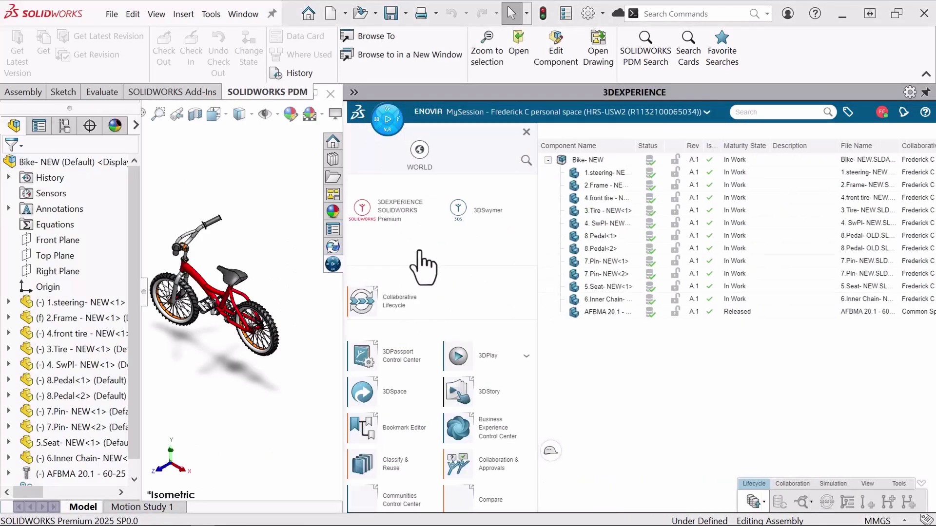
pyautogui.scroll(-3, 429, 431)
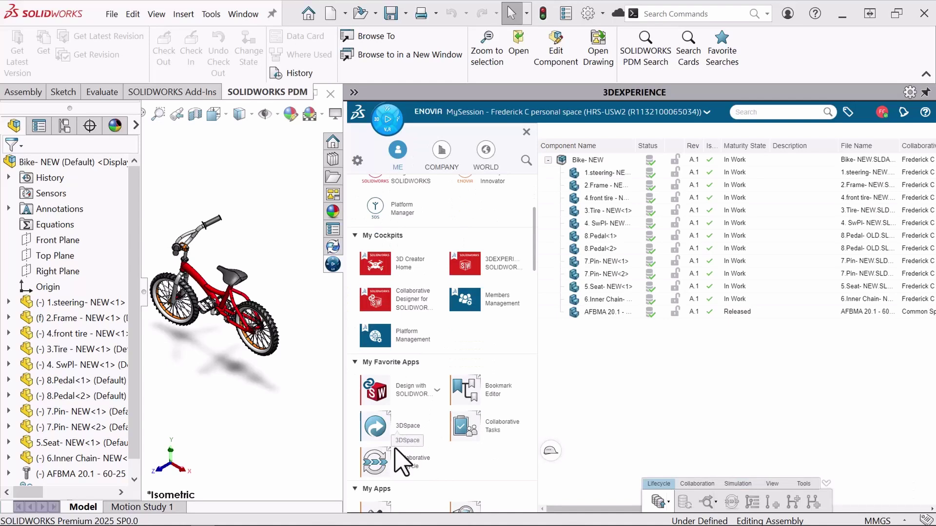
pyautogui.click(468, 435)
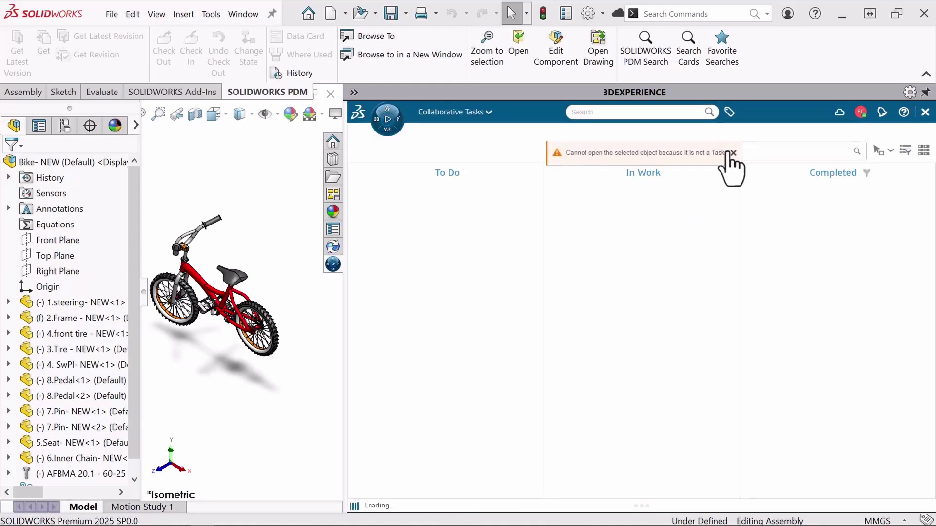
pyautogui.click(733, 154)
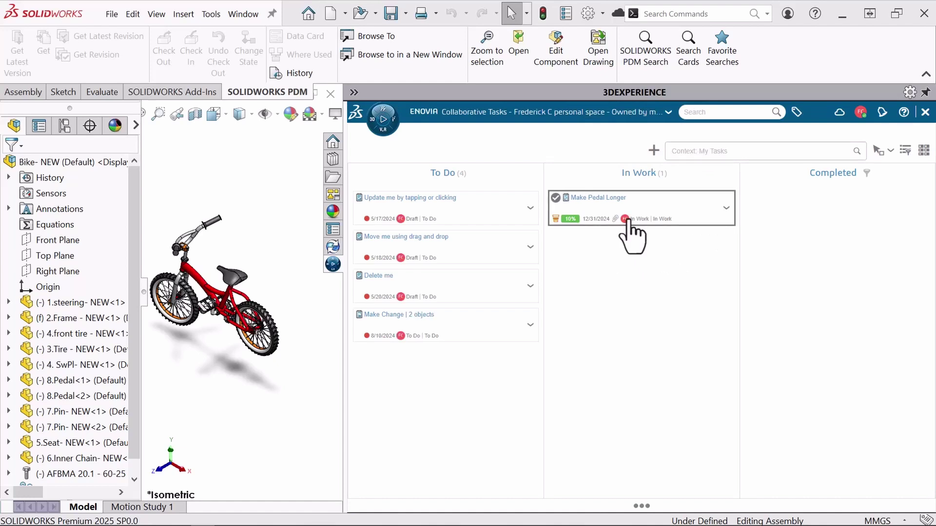
# Step: Drag the Make Pedal Longer task from In Work to Completed, marking it 100% done
pyautogui.moveTo(627, 220); pyautogui.dragTo(827, 234)
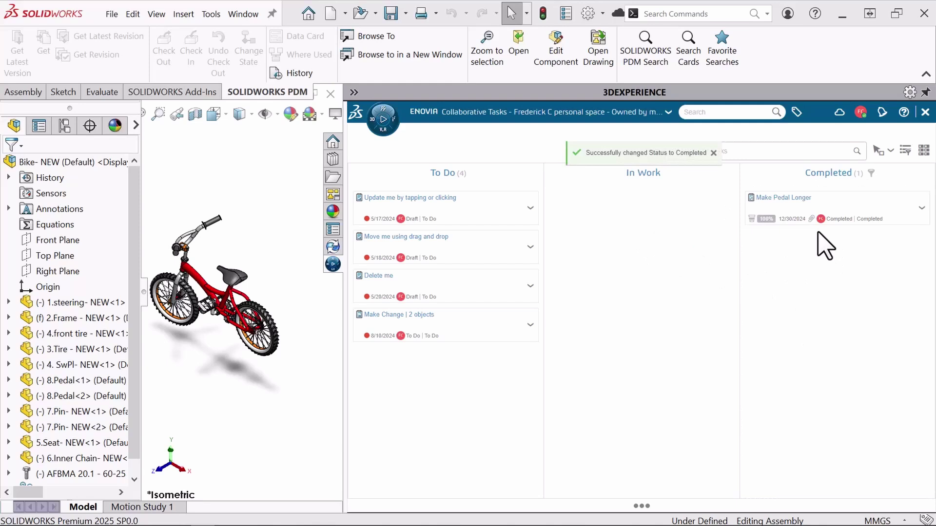